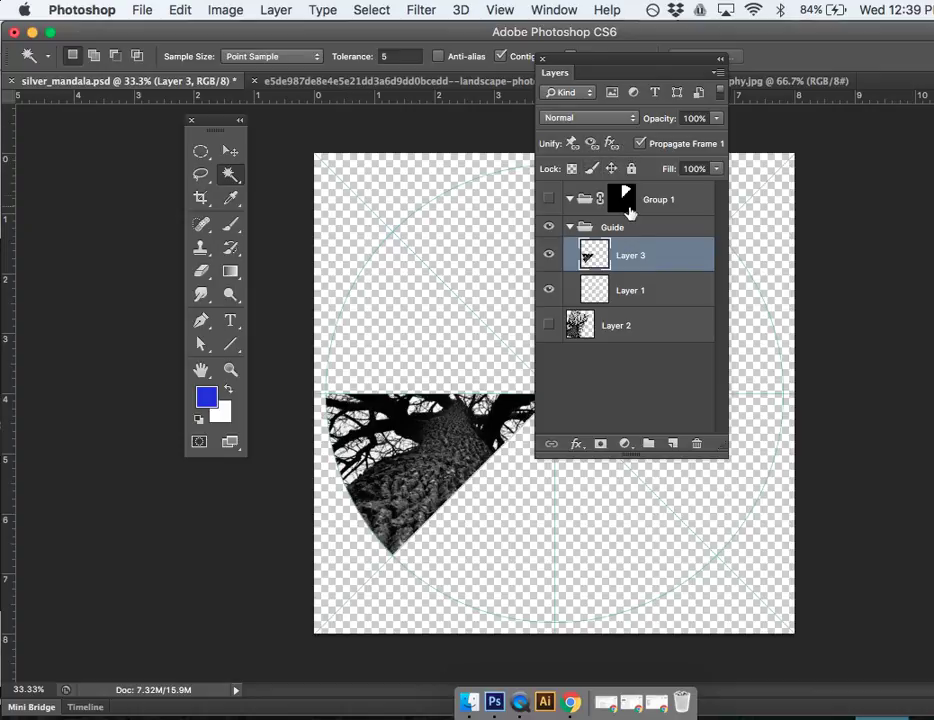
# Duplicate the Layer 3 tree wedge within silver_mandala.psd and move the copy above the original wedge.
pyautogui.click(273, 10)
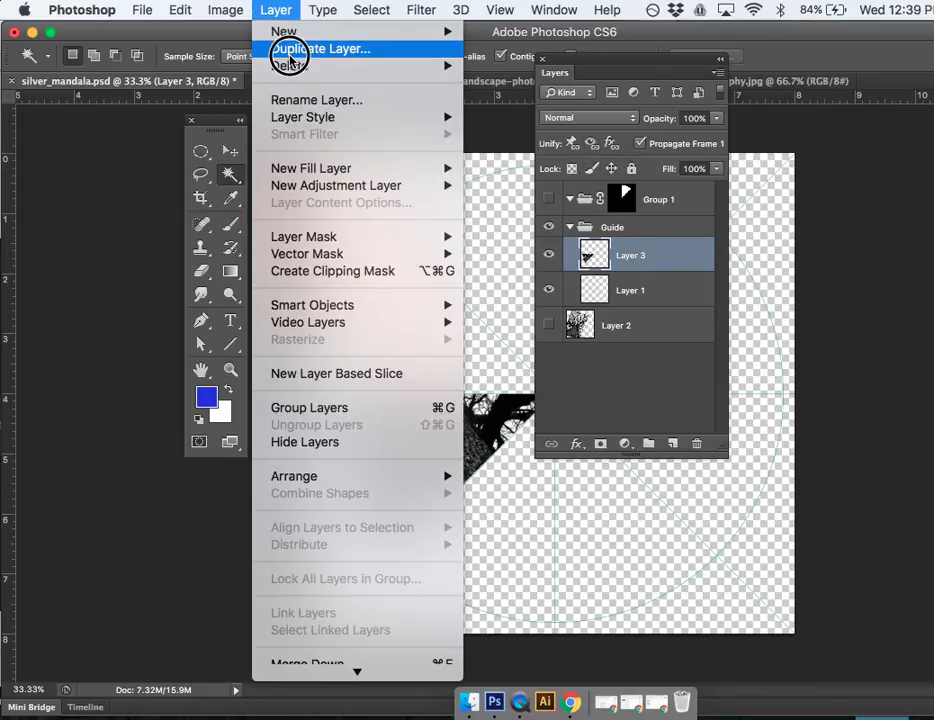
pyautogui.click(289, 50)
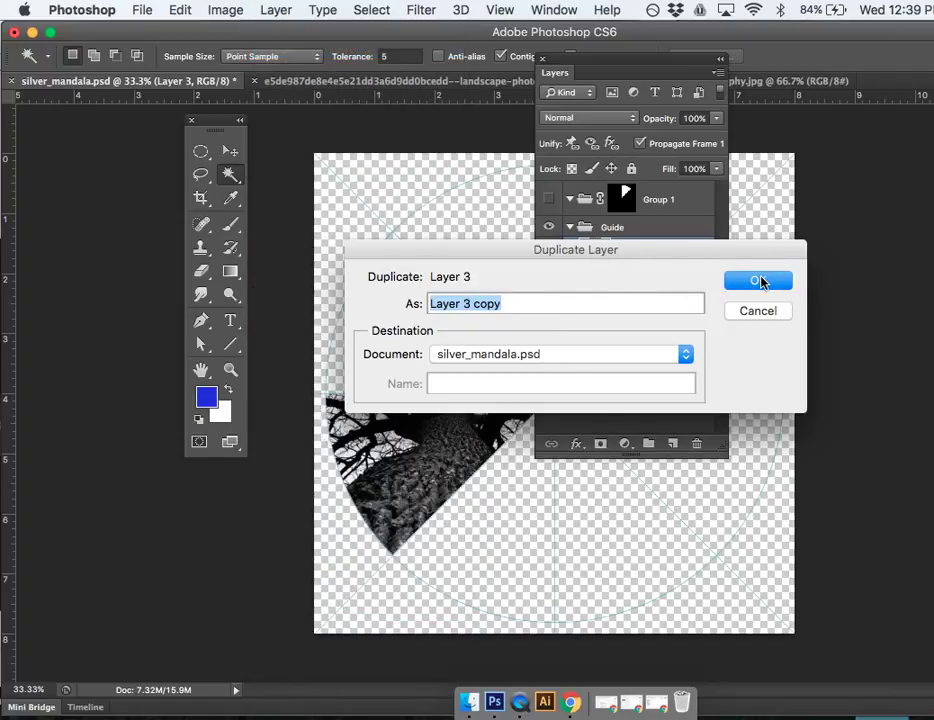
pyautogui.click(759, 281)
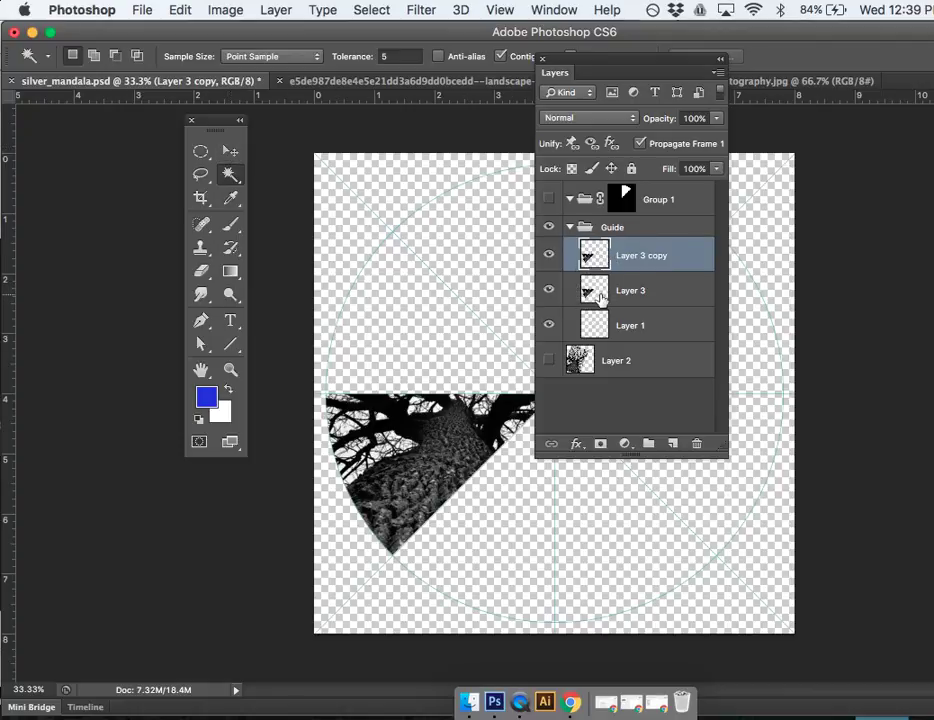
pyautogui.click(230, 150)
pyautogui.moveTo(415, 428); pyautogui.dragTo(386, 281)
pyautogui.moveTo(618, 62); pyautogui.dragTo(790, 117)
pyautogui.moveTo(386, 308)
pyautogui.mouseDown()
pyautogui.moveTo(399, 322)
pyautogui.moveTo(377, 314)
pyautogui.mouseUp()
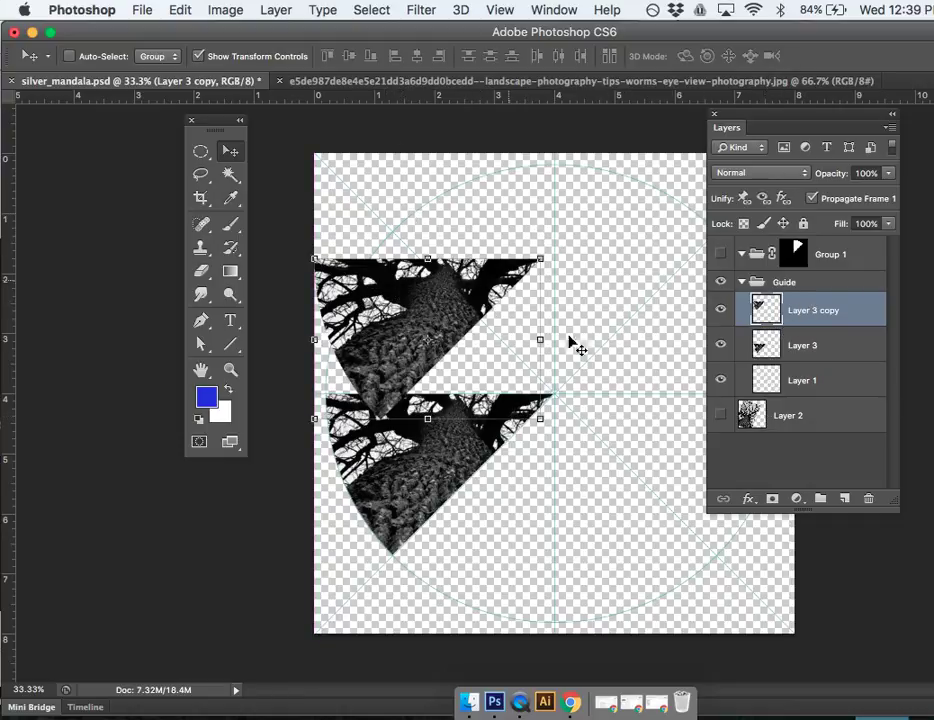
pyautogui.moveTo(405, 308); pyautogui.dragTo(427, 335)
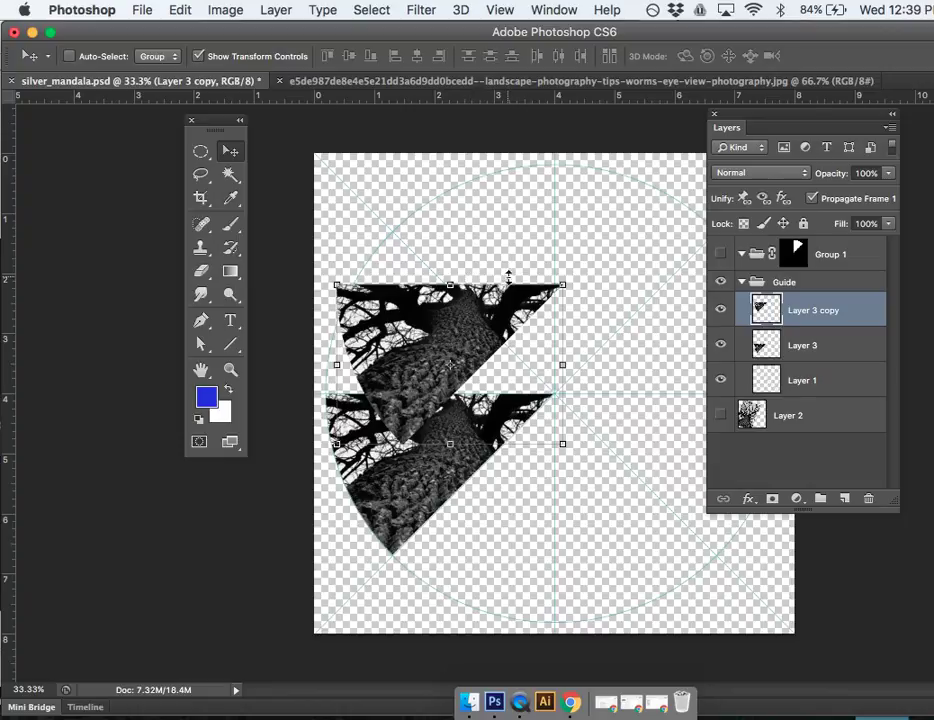
# Flip the duplicated wedge horizontally and move it further up from the original wedge.
pyautogui.click(181, 12)
pyautogui.moveTo(211, 409)
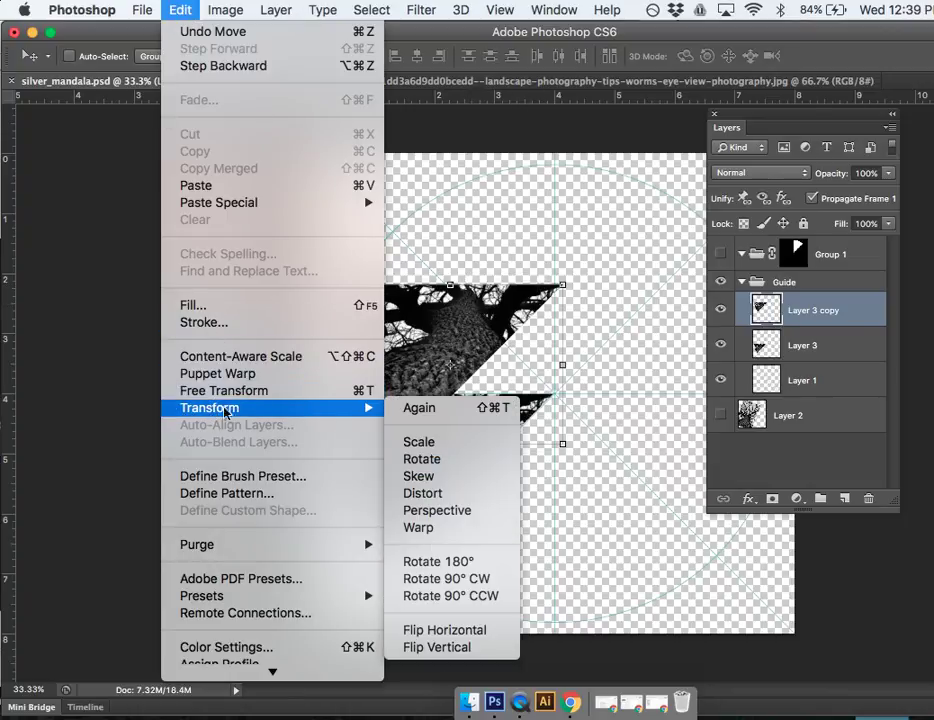
pyautogui.click(463, 629)
pyautogui.moveTo(470, 330); pyautogui.dragTo(505, 291)
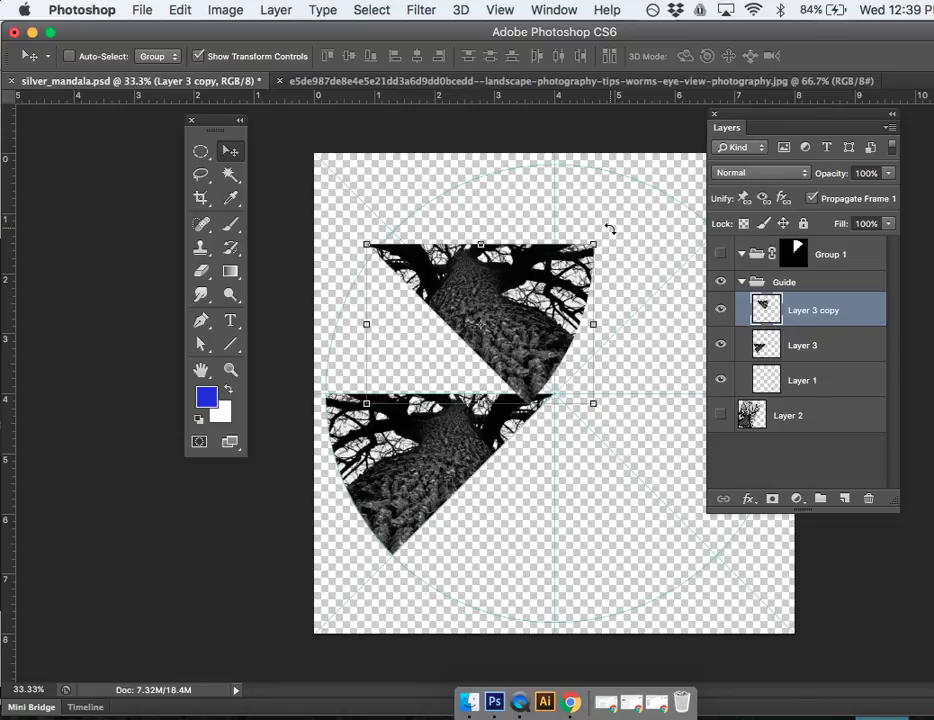
# Rotate the flipped wedge 180 degrees and align it against the original along the horizontal guide, with its tip at the circle's center.
pyautogui.moveTo(609, 229); pyautogui.dragTo(571, 207)
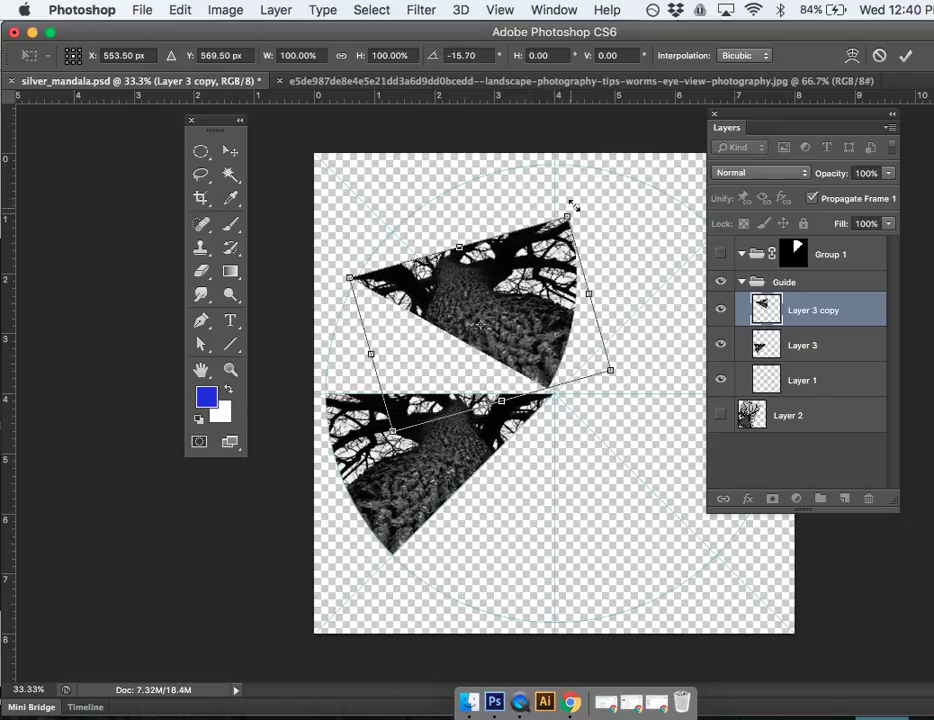
pyautogui.click(879, 56)
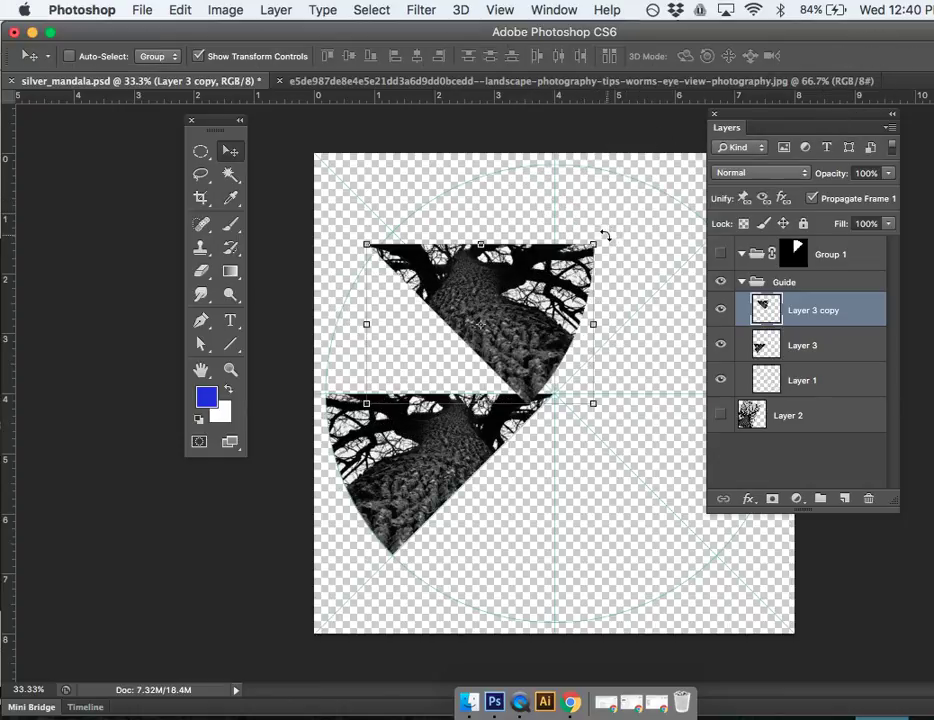
pyautogui.moveTo(615, 235); pyautogui.dragTo(359, 385)
pyautogui.moveTo(453, 373); pyautogui.dragTo(411, 360)
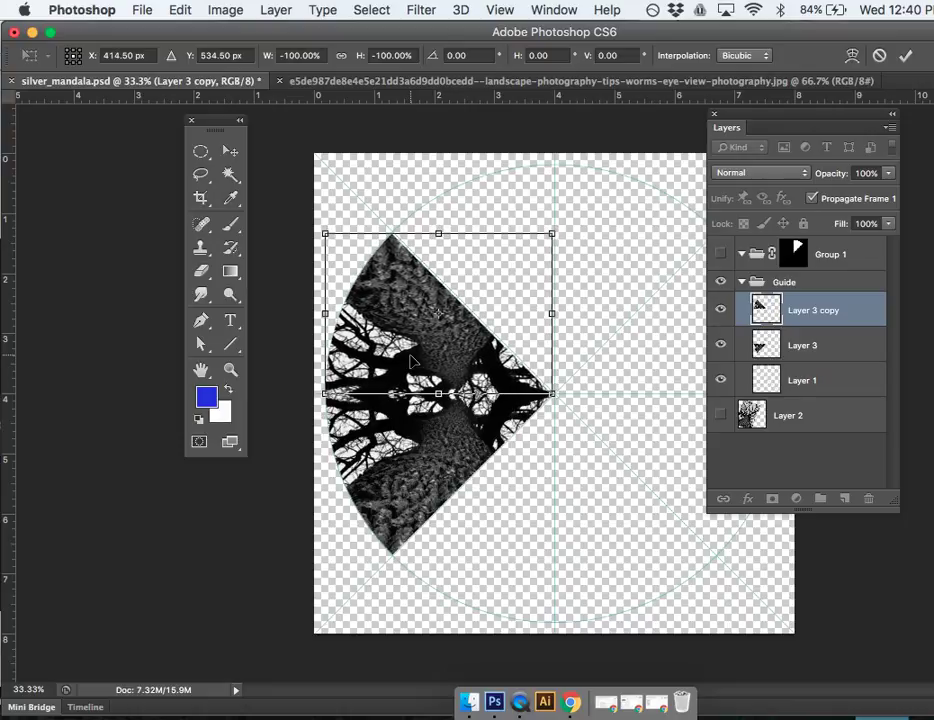
pyautogui.click(904, 57)
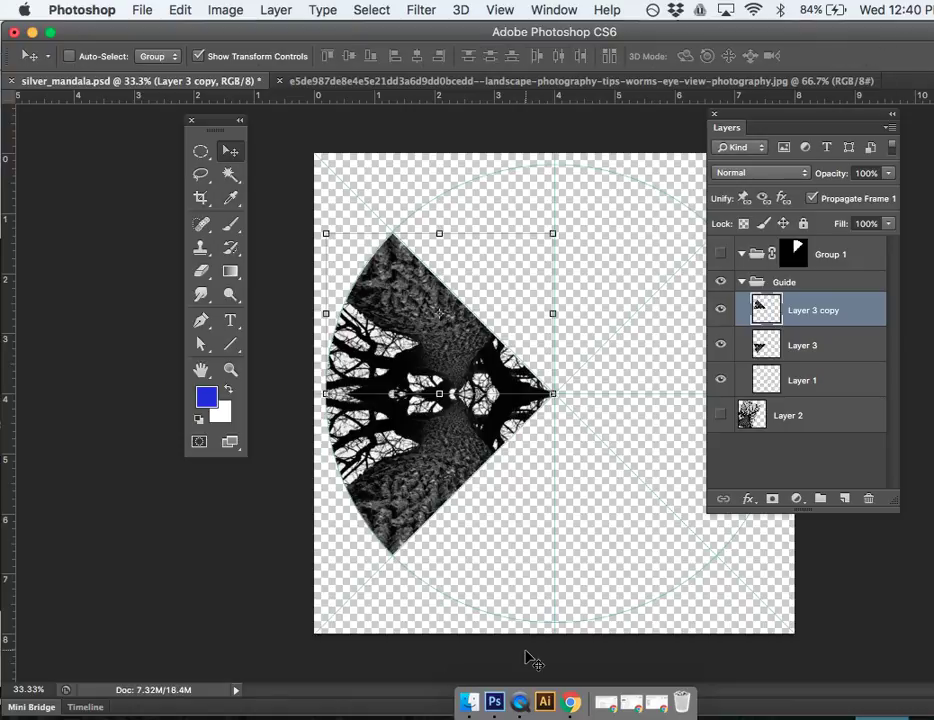
pyautogui.press('Up')
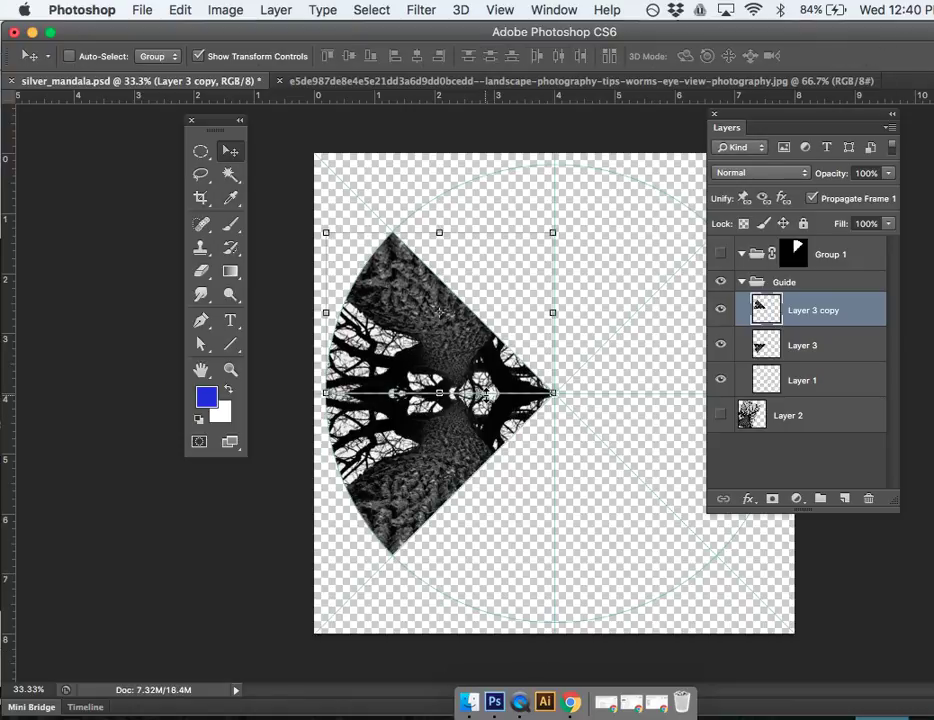
pyautogui.press('Down')
pyautogui.press('Right')
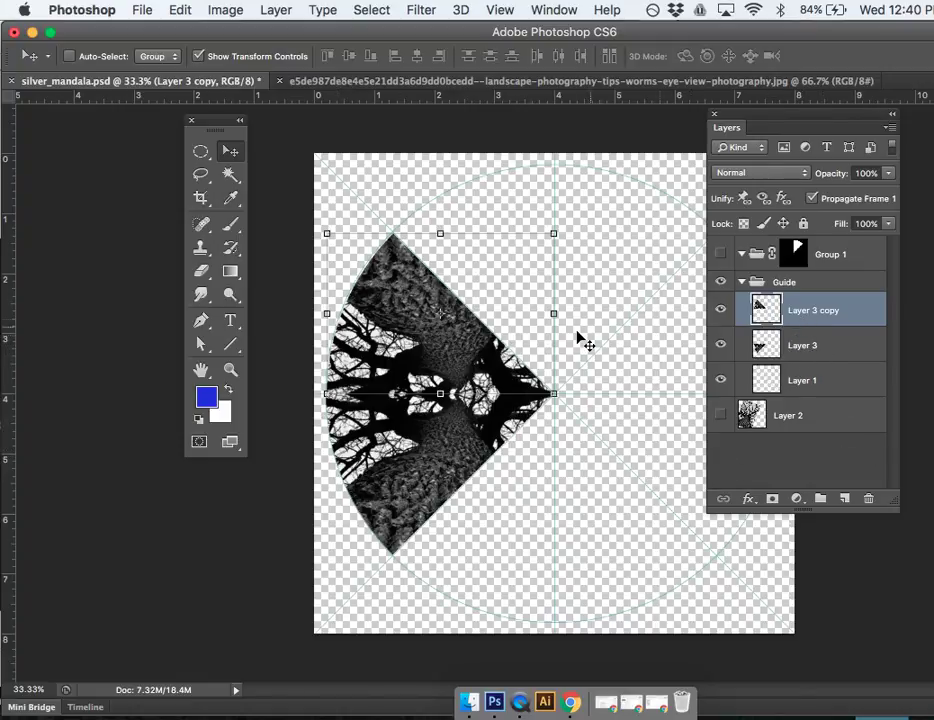
# Duplicate the Layer 3 copy wedge, offset the duplicate upward and flip it horizontally.
pyautogui.moveTo(807, 313); pyautogui.dragTo(845, 500)
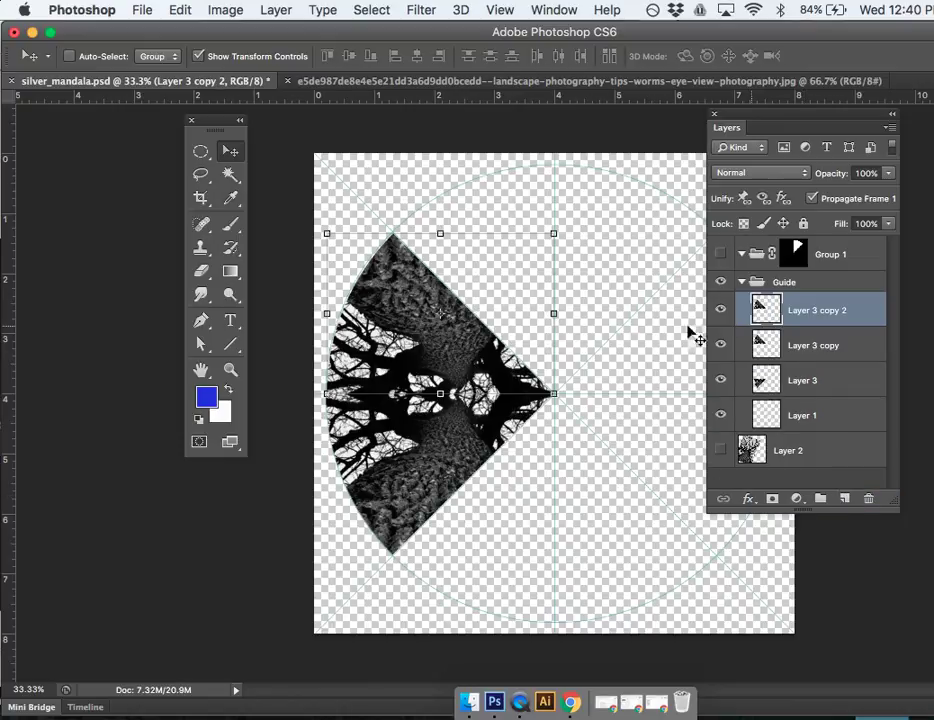
pyautogui.moveTo(411, 272); pyautogui.dragTo(426, 216)
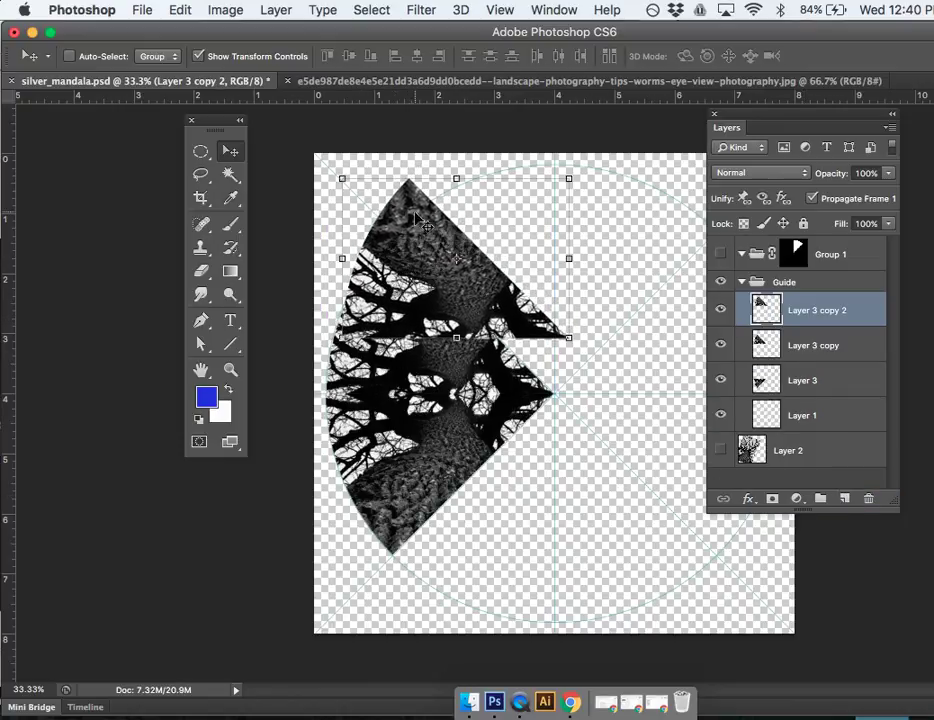
pyautogui.click(177, 10)
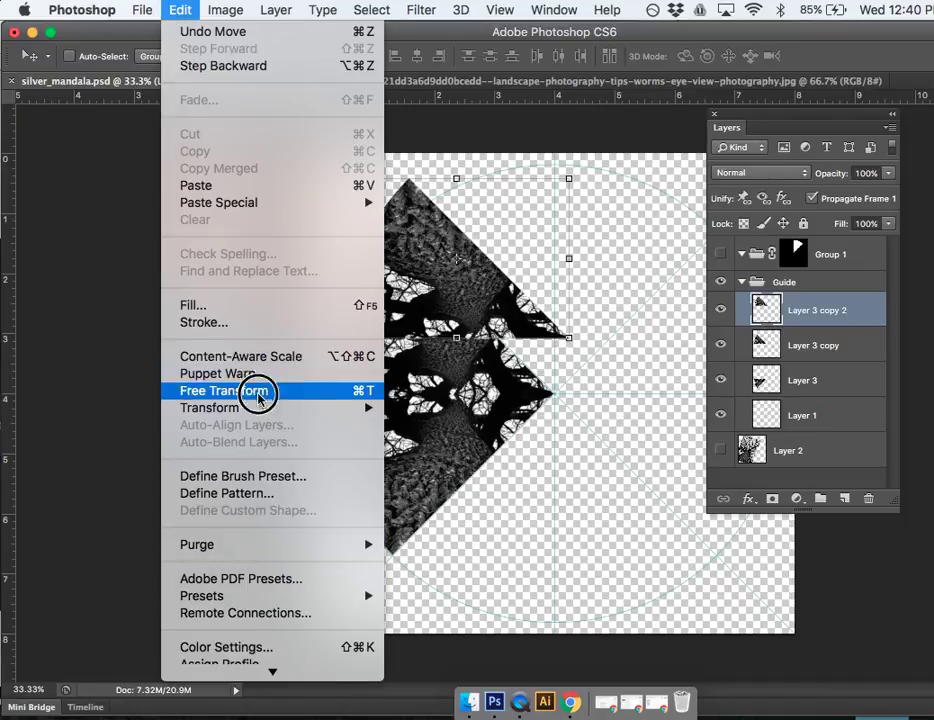
pyautogui.moveTo(253, 412)
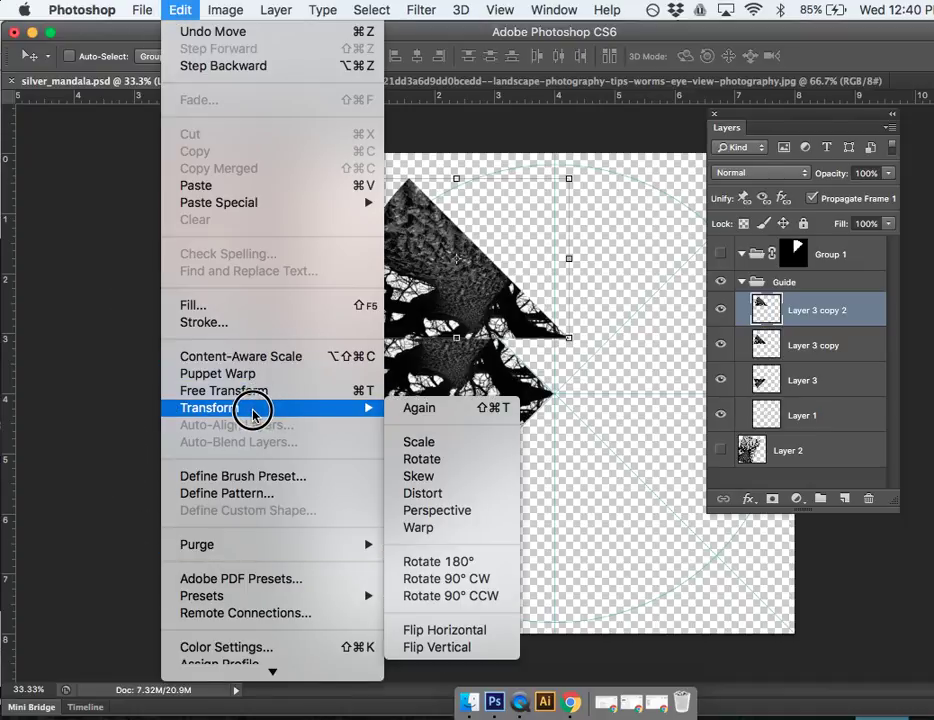
pyautogui.click(432, 629)
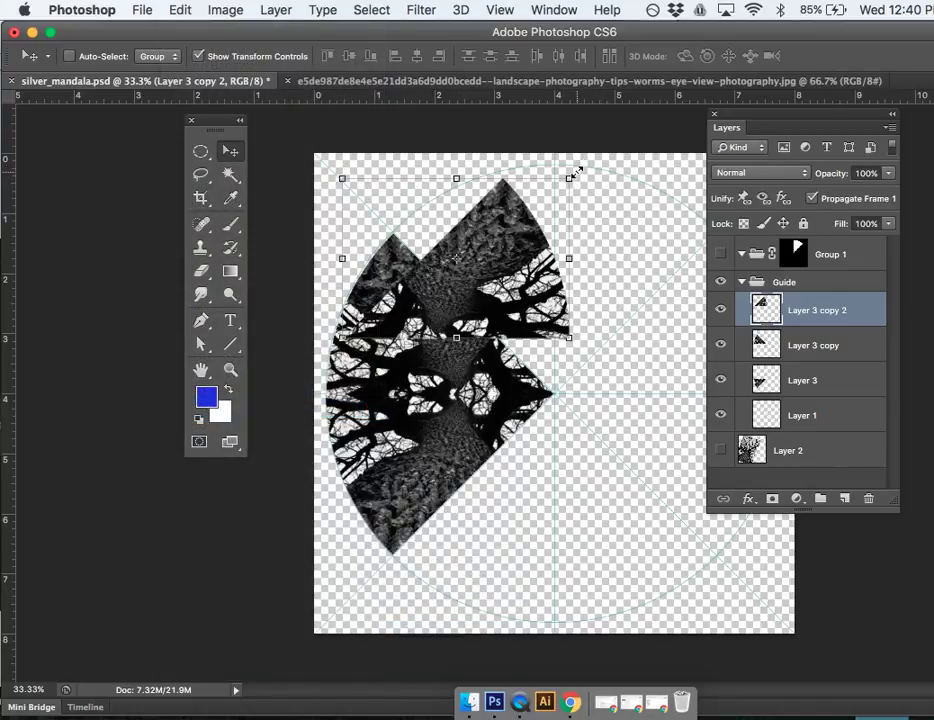
# Rotate the new wedge -90 degrees and fit it between the upper-left diagonal guide and the vertical guide.
pyautogui.moveTo(580, 172); pyautogui.dragTo(410, 240)
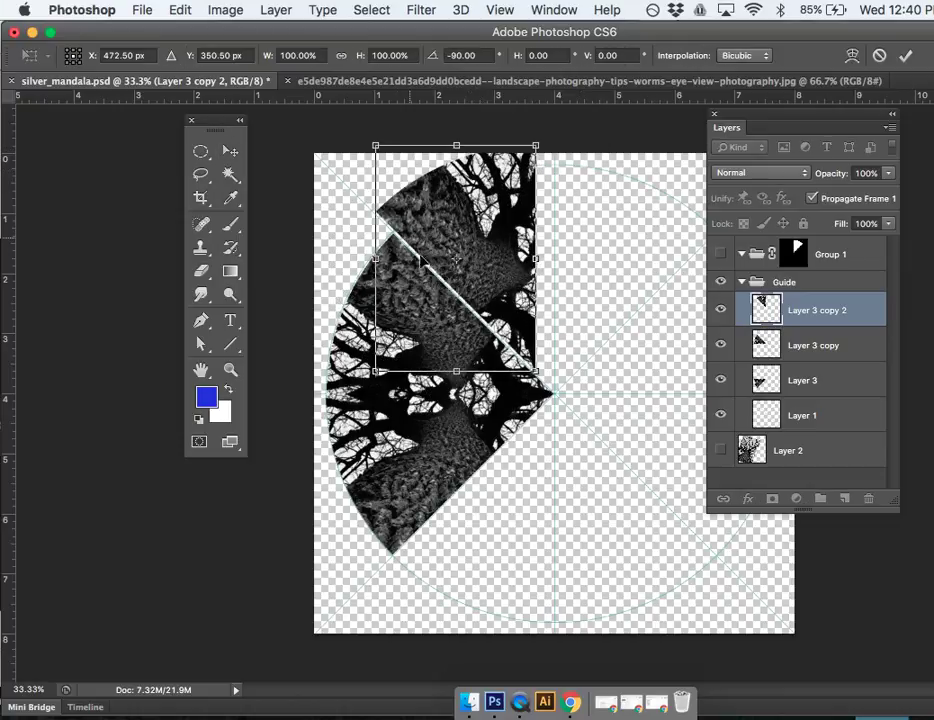
pyautogui.click(906, 62)
pyautogui.moveTo(489, 210); pyautogui.dragTo(509, 249)
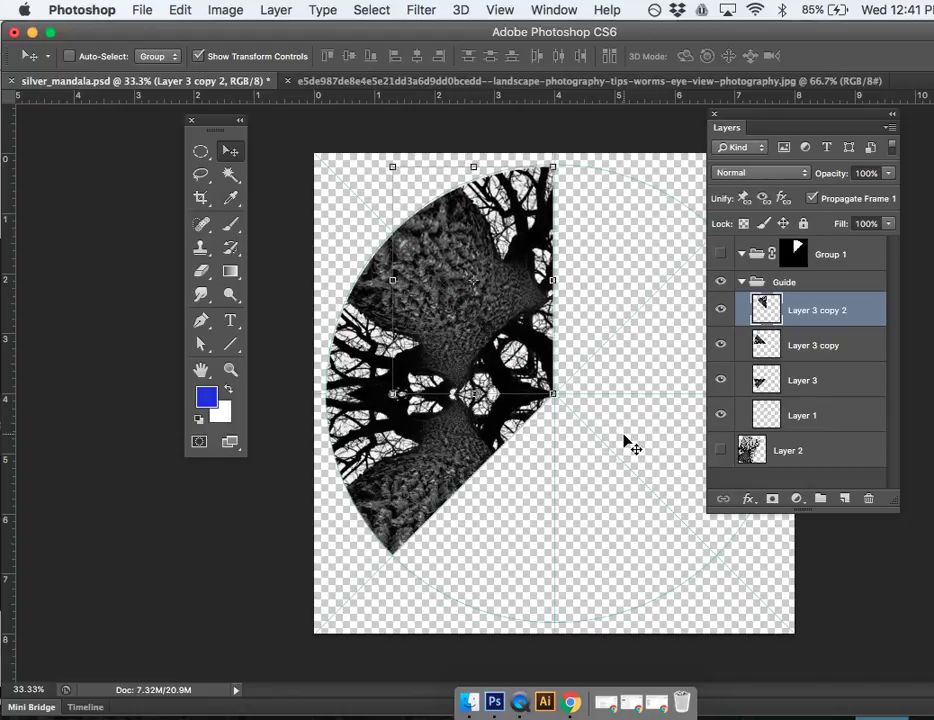
# Duplicate the wedge beside the upper vertical guide and flip the duplicate horizontally.
pyautogui.moveTo(795, 314); pyautogui.dragTo(848, 500)
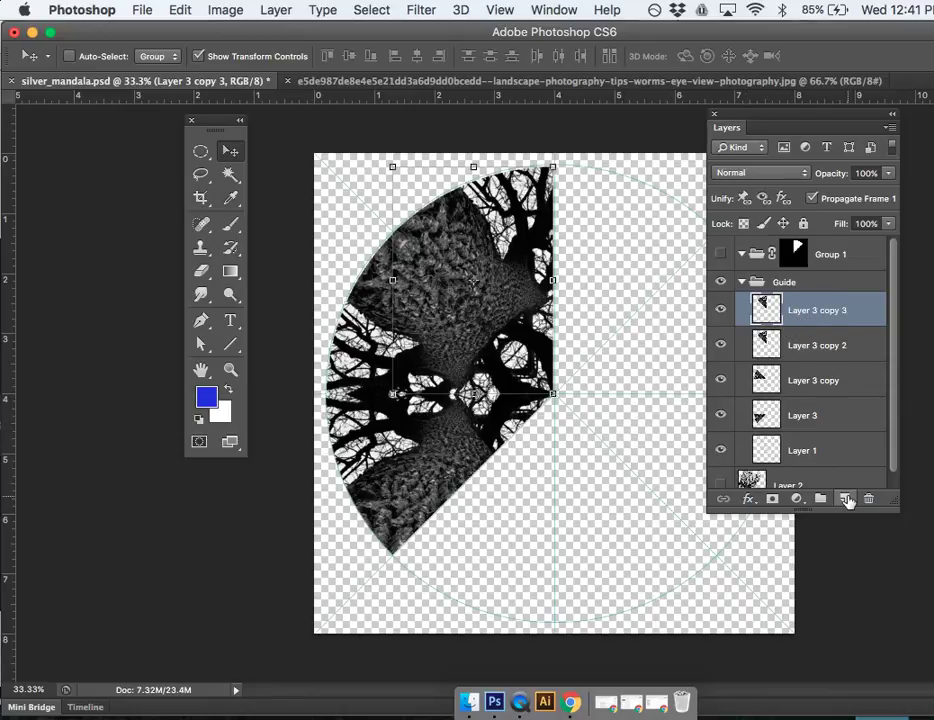
pyautogui.click(178, 10)
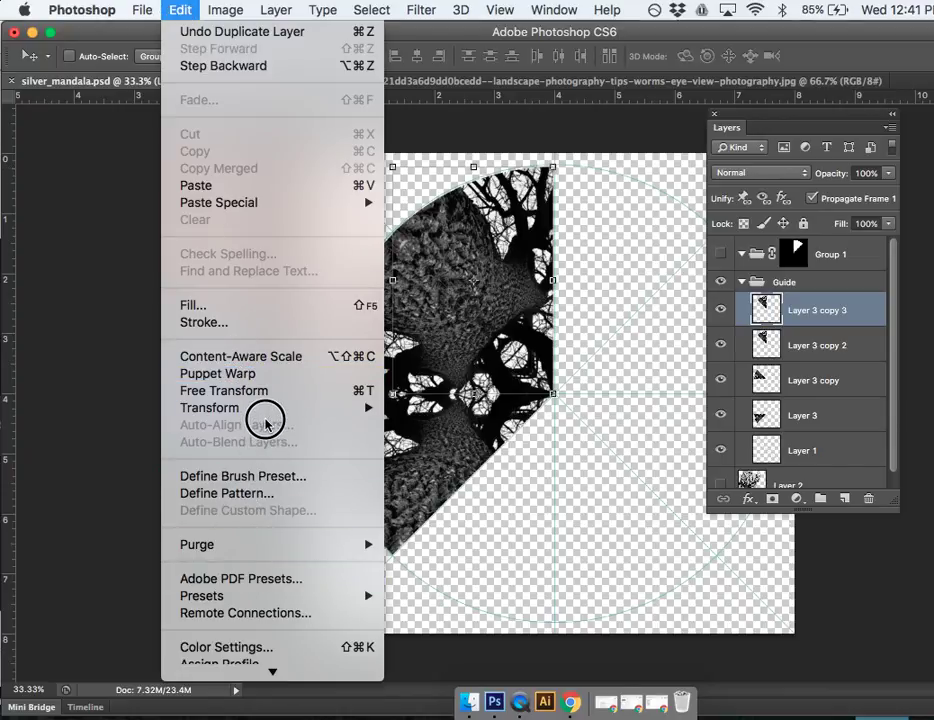
pyautogui.moveTo(265, 415)
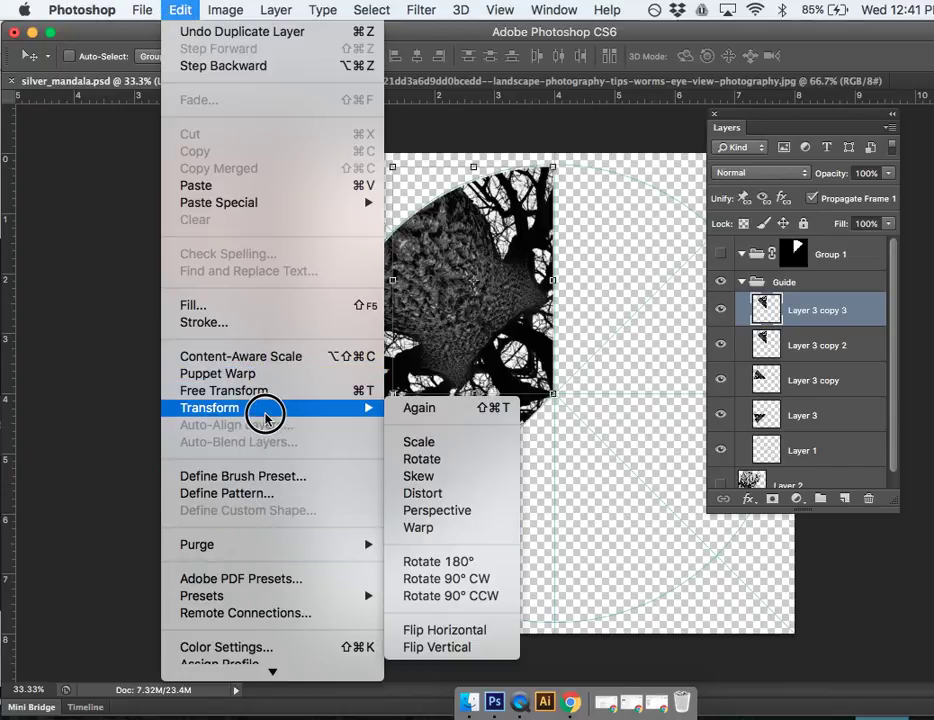
pyautogui.click(454, 631)
# Move the flipped duplicate across the vertical guide and align its straight edge with the neighboring wedge.
pyautogui.moveTo(473, 209); pyautogui.dragTo(615, 209)
pyautogui.moveTo(615, 277); pyautogui.dragTo(628, 282)
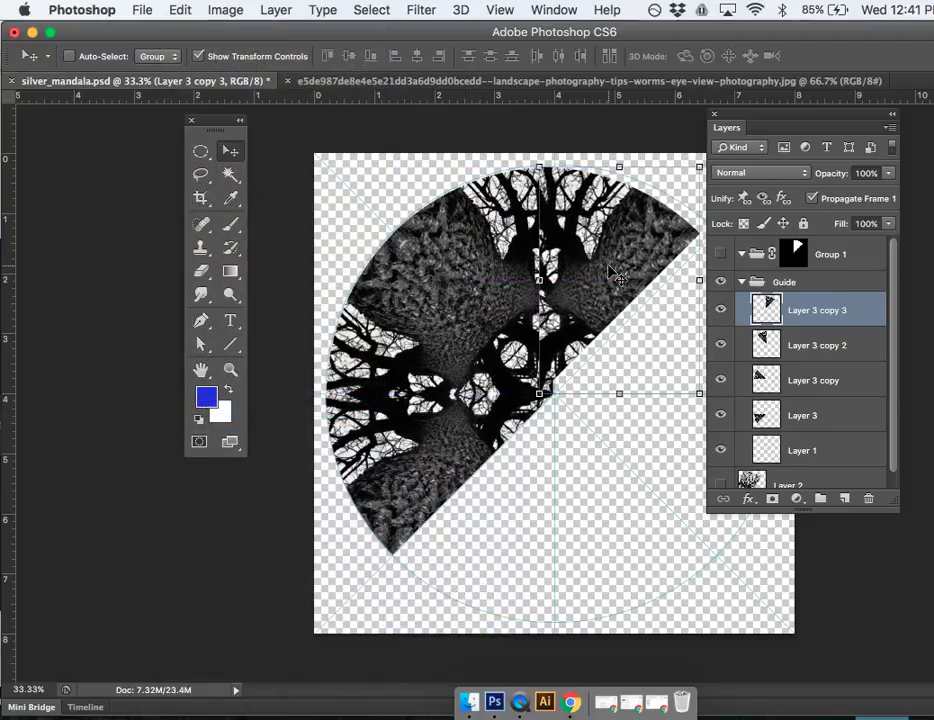
pyautogui.hotkey('shift', 'Right')
pyautogui.hotkey('shift', 'Right')
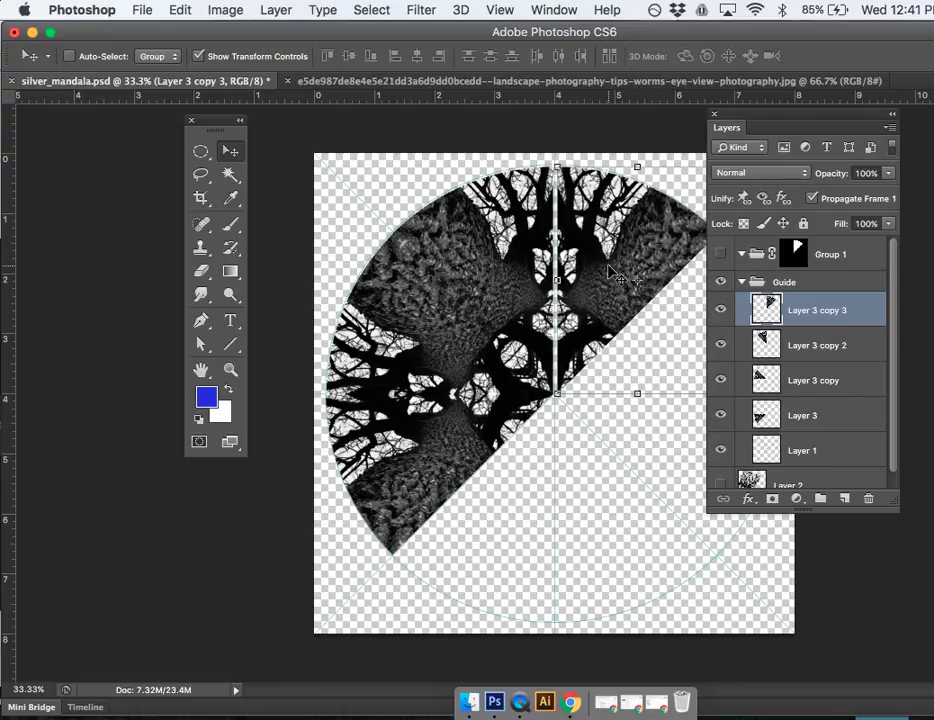
pyautogui.press('Left')
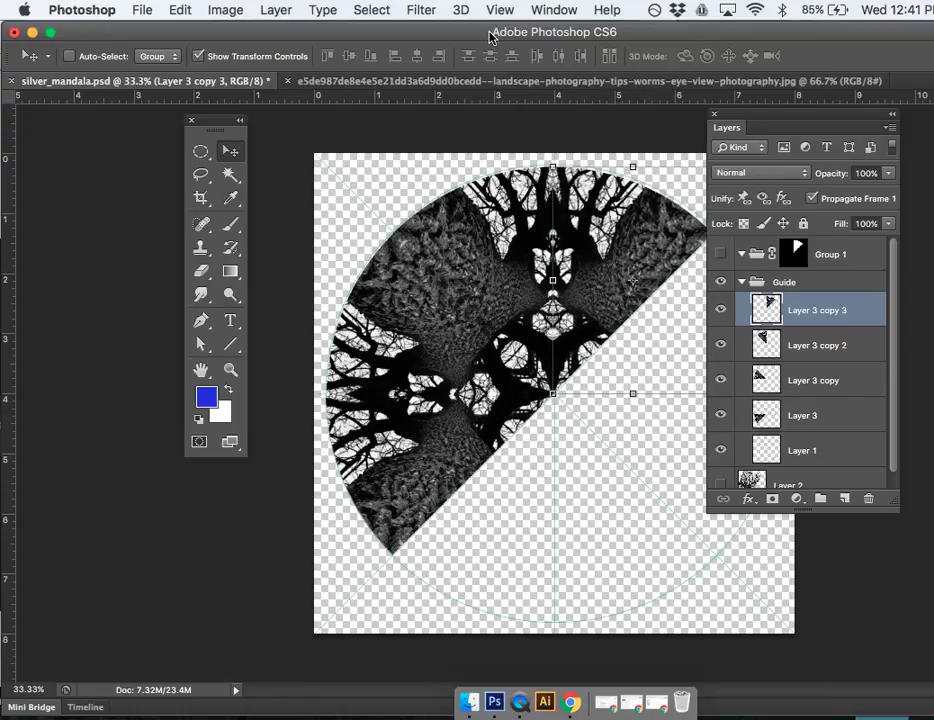
# Duplicate the wedge right of the upper vertical guide, offset the duplicate down and right, and flip it horizontally.
pyautogui.moveTo(440, 28); pyautogui.dragTo(384, 14)
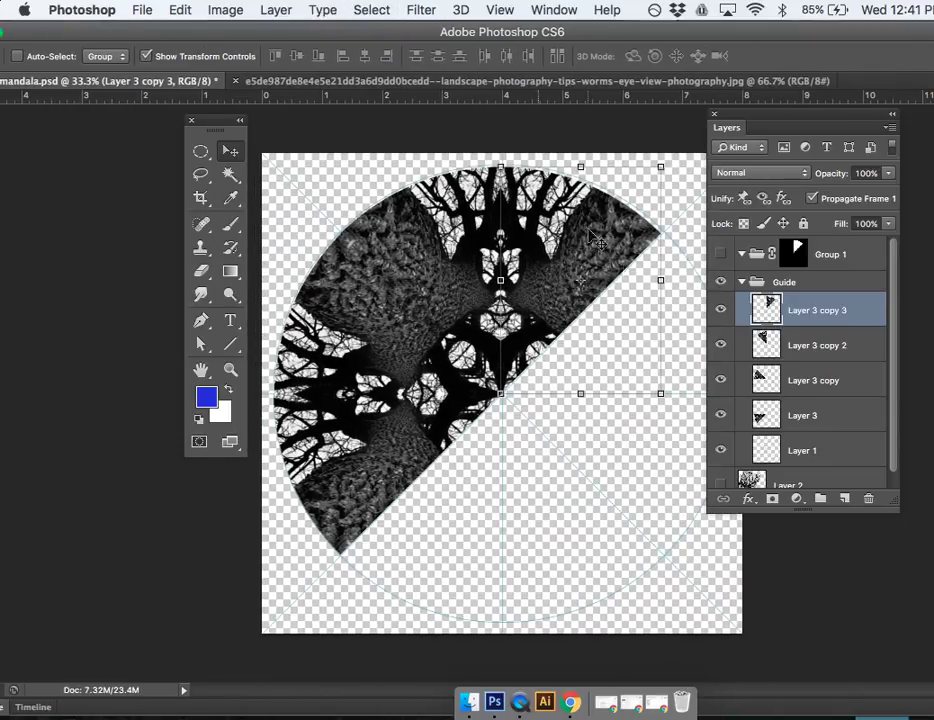
pyautogui.moveTo(807, 316); pyautogui.dragTo(844, 499)
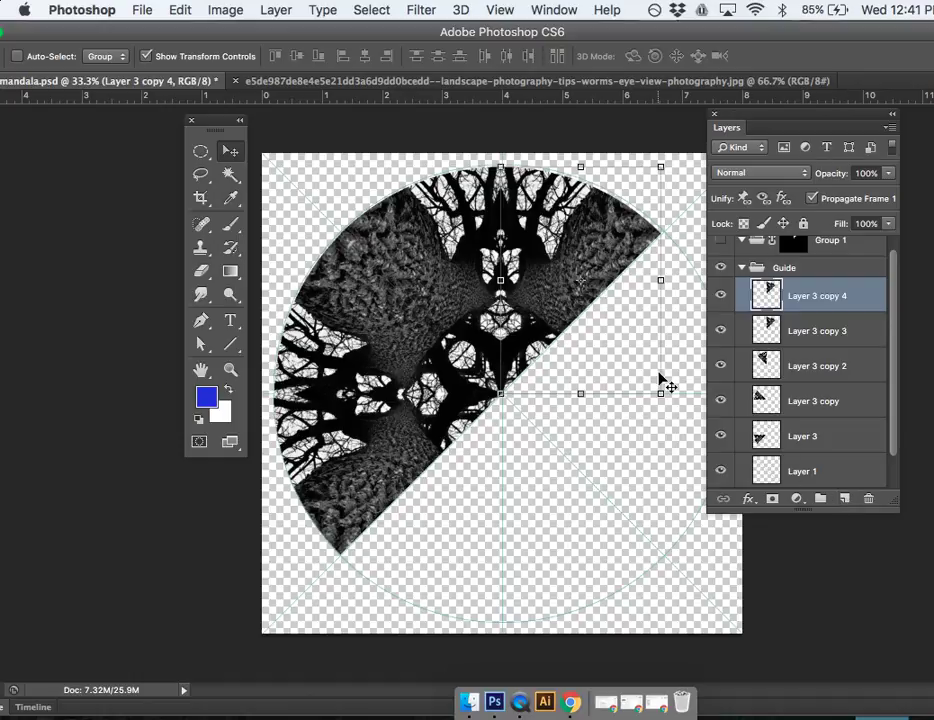
pyautogui.moveTo(515, 284); pyautogui.dragTo(569, 305)
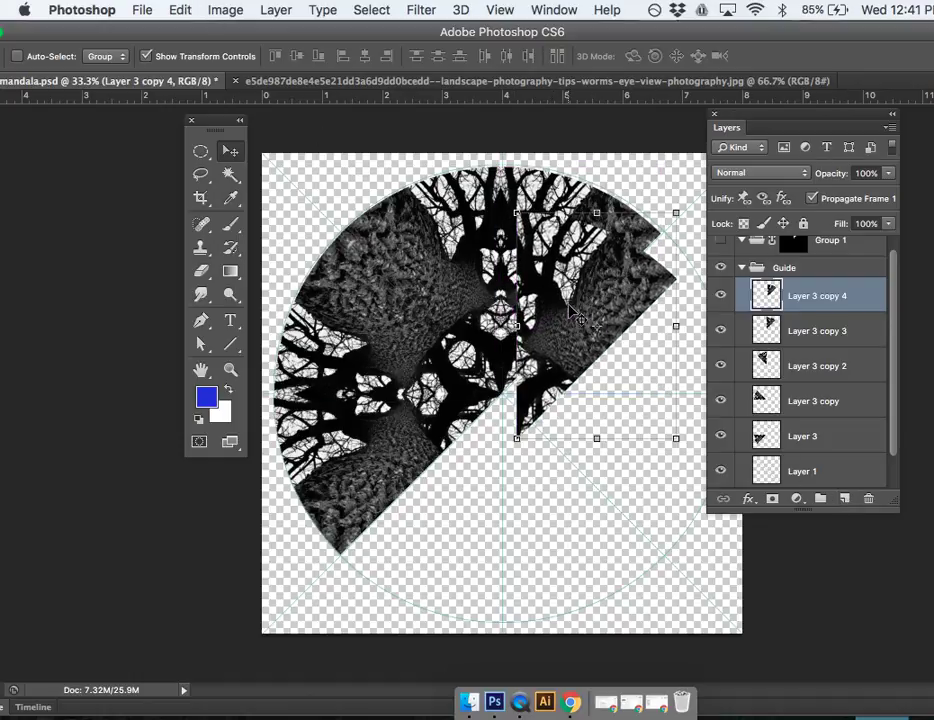
pyautogui.click(180, 10)
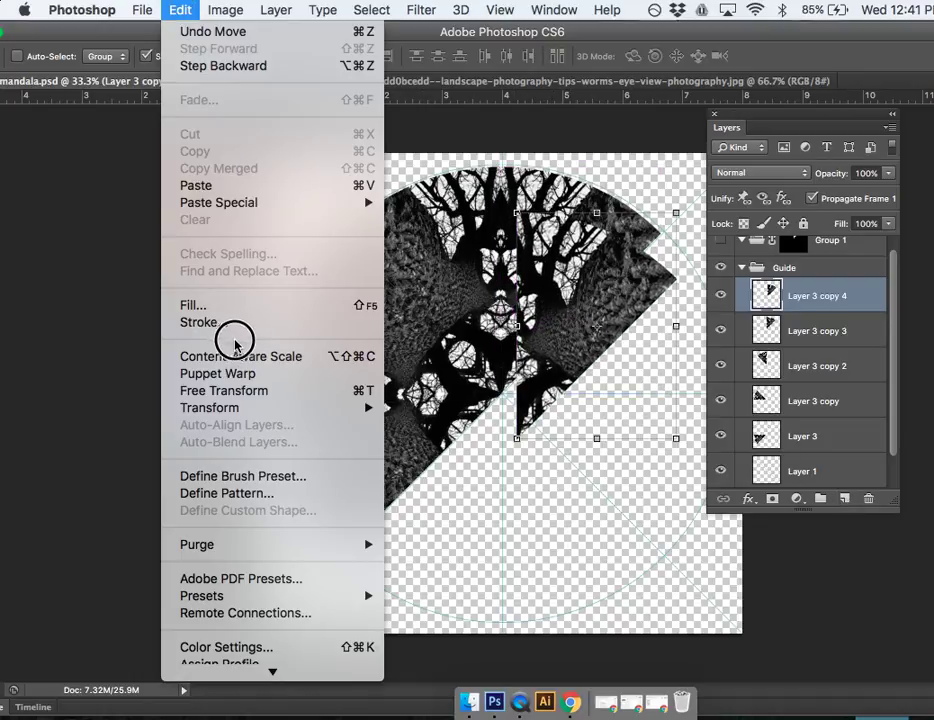
pyautogui.moveTo(230, 418)
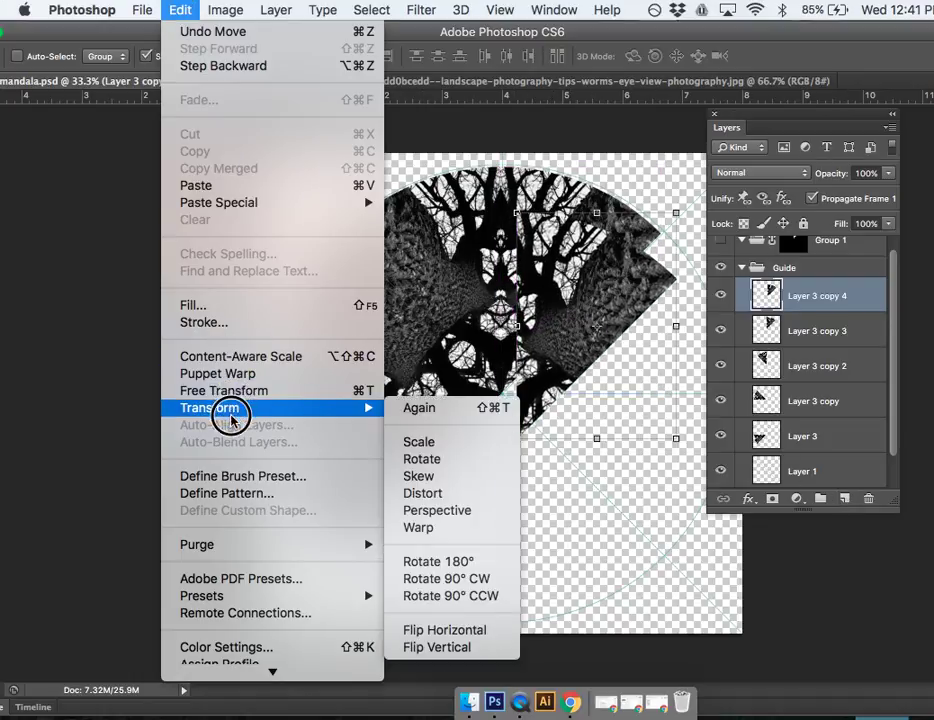
pyautogui.click(490, 630)
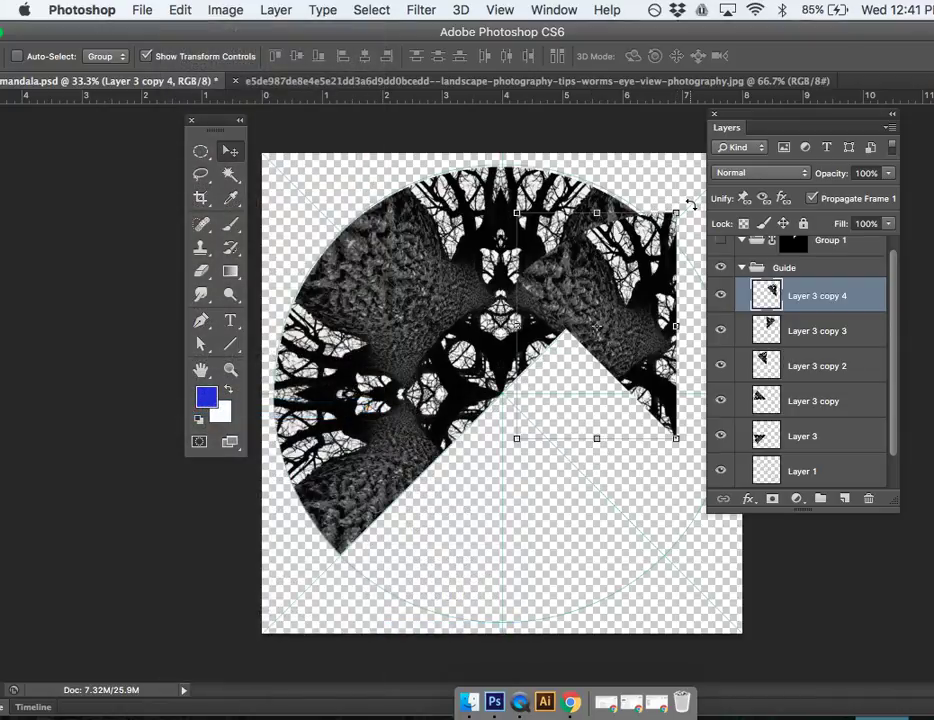
# Rotate the newest wedge 90 degrees and fit it between the upper-right diagonal guide and the horizontal guide.
pyautogui.moveTo(690, 204); pyautogui.dragTo(636, 357)
pyautogui.press('Left')
pyautogui.press('Left')
pyautogui.press('Left')
pyautogui.press('Left')
pyautogui.press('Left')
pyautogui.press('Left')
pyautogui.press('Left')
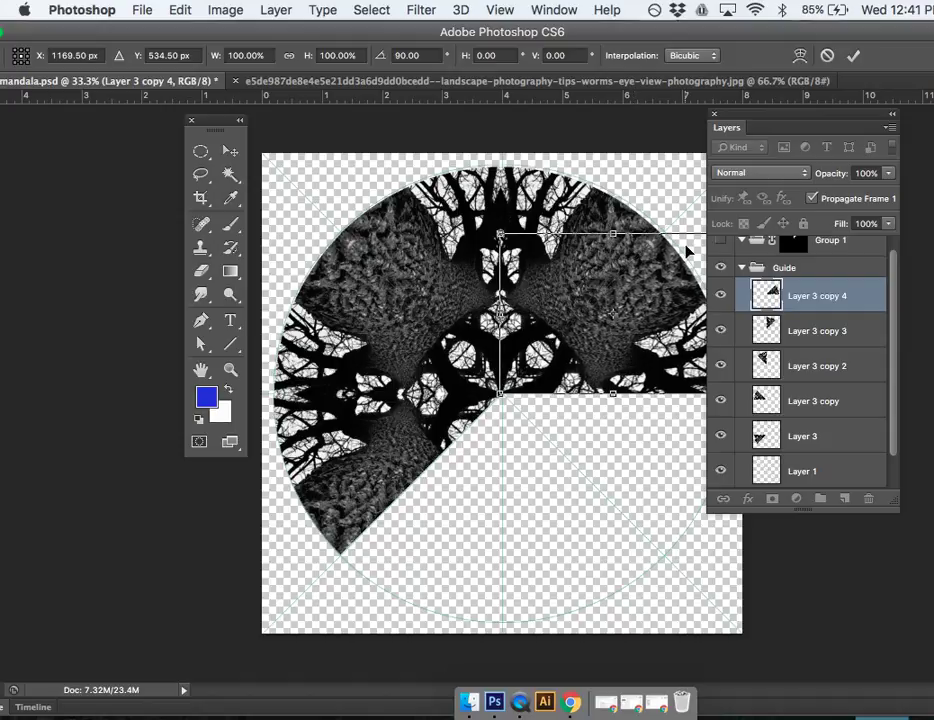
pyautogui.press('Return')
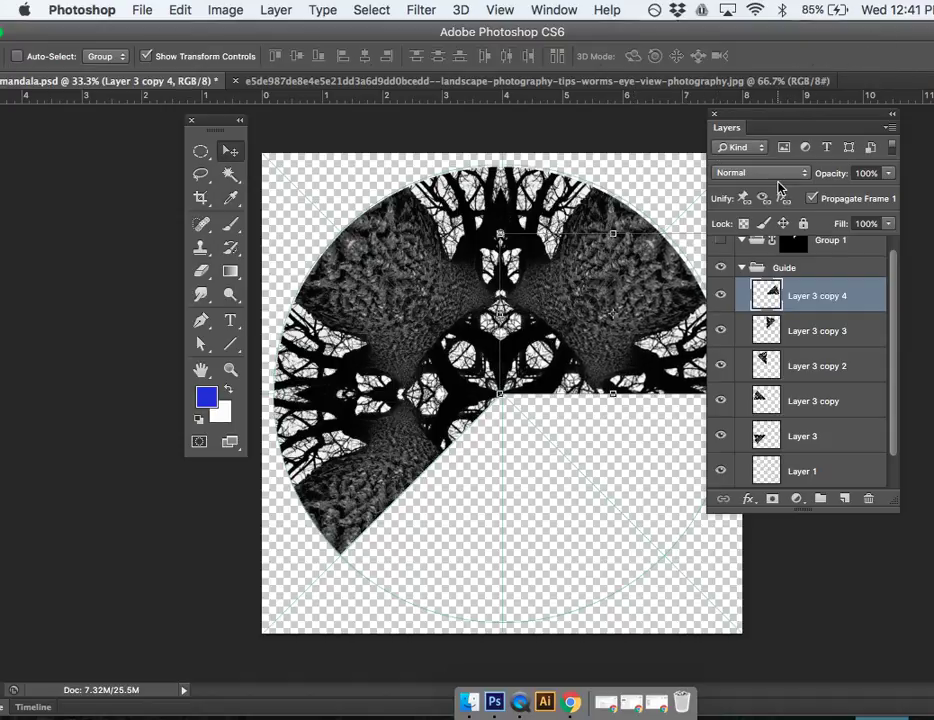
pyautogui.moveTo(806, 126); pyautogui.dragTo(892, 116)
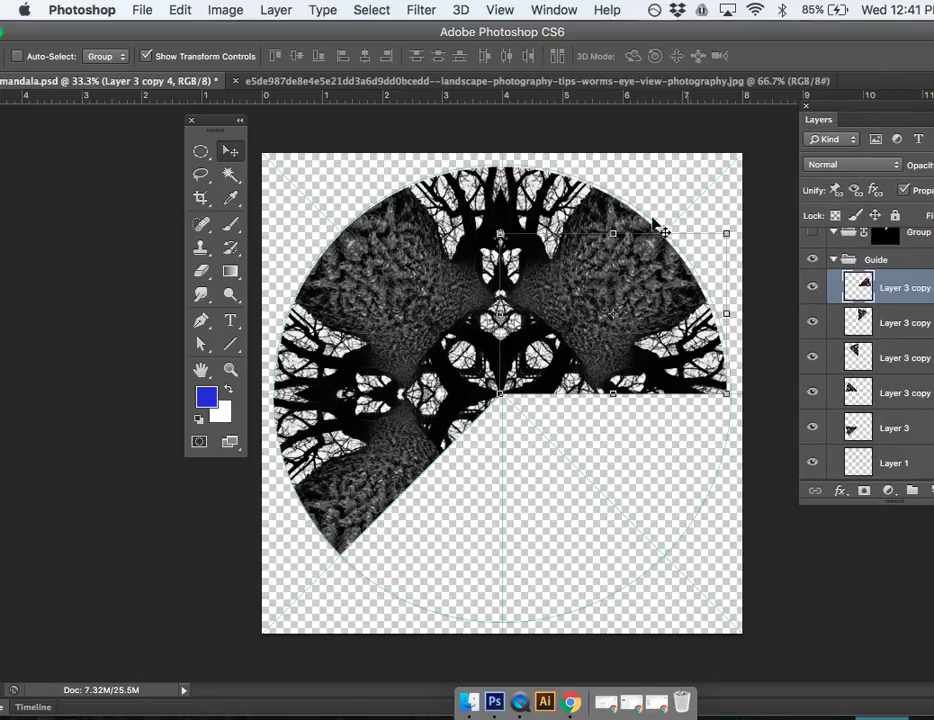